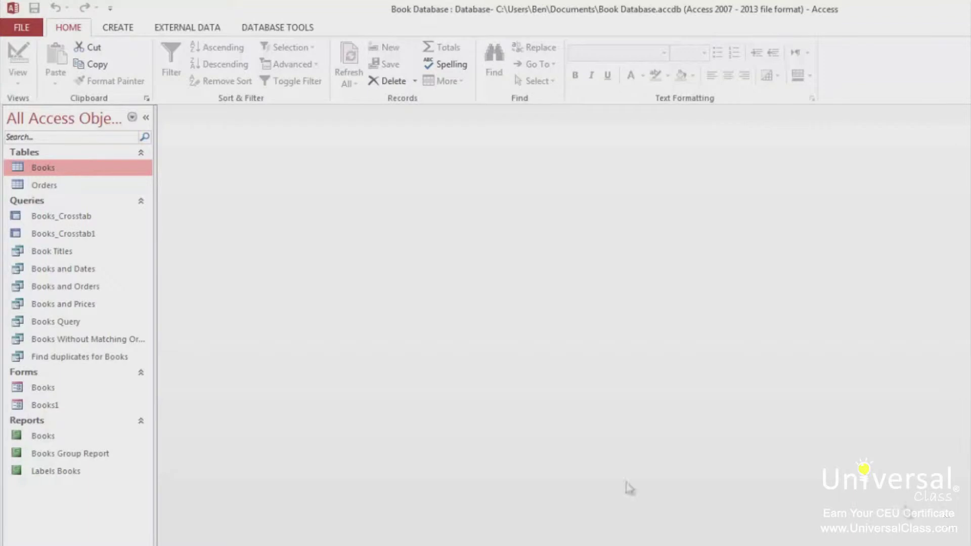
Step: Open the Books report and switch it to Layout View
double_click(44, 437)
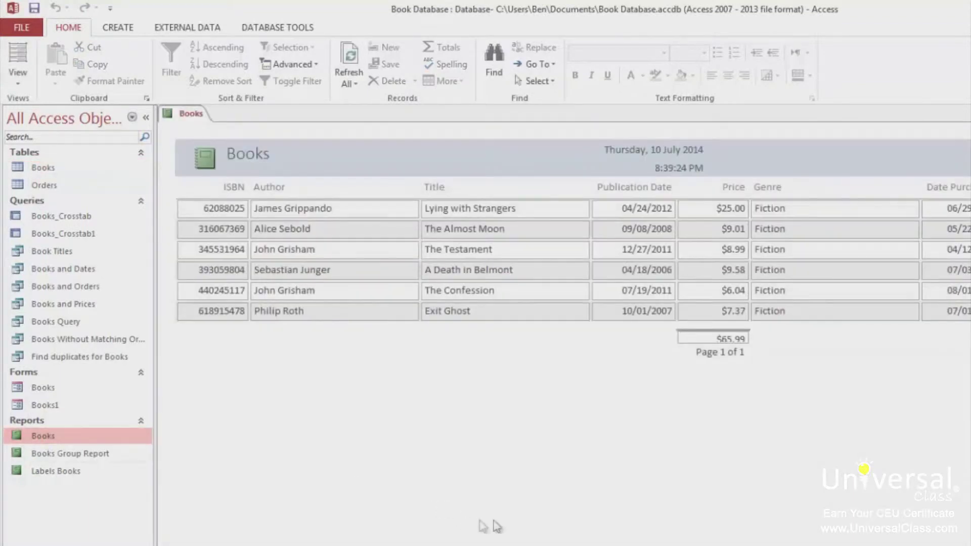
click(18, 78)
click(52, 171)
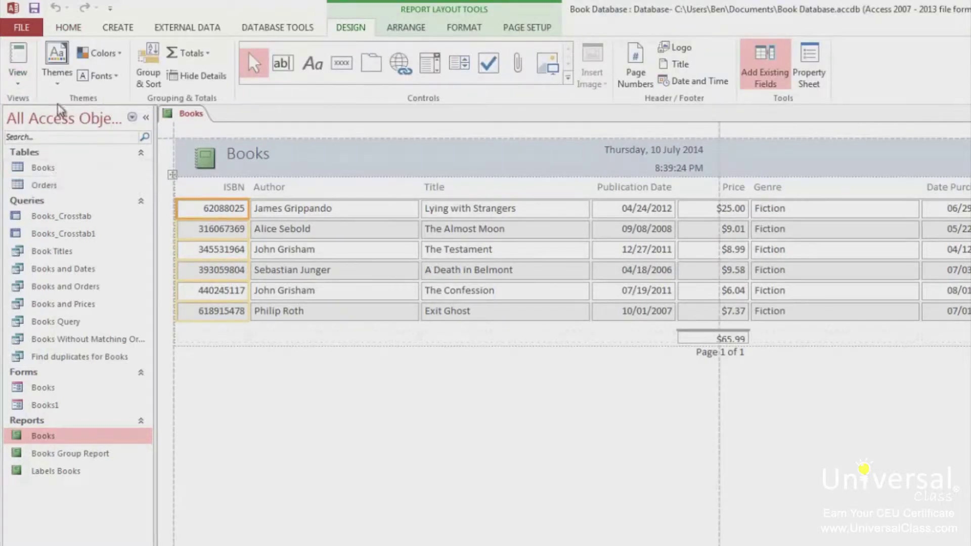
Step: Select a full record row in the Books report and convert its fields to a stacked layout
click(424, 31)
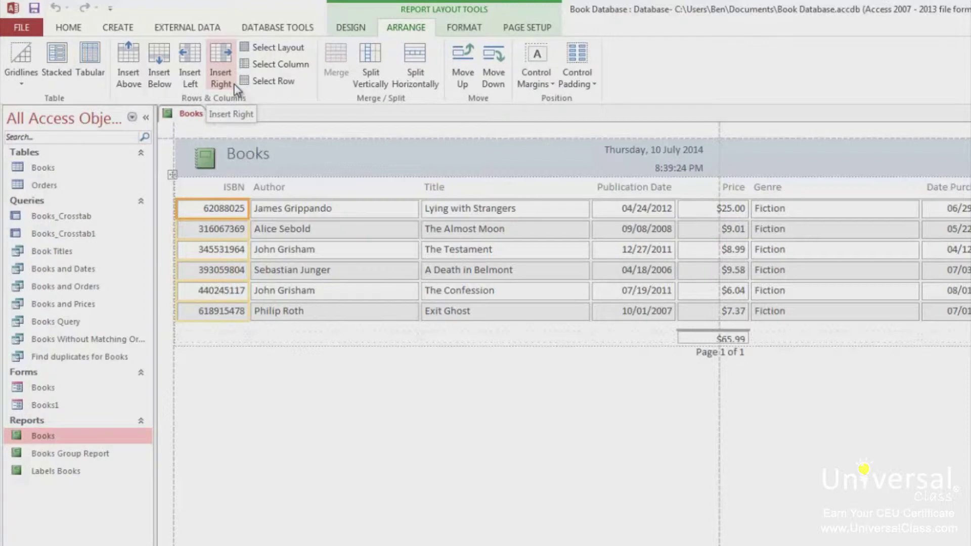
scroll(556, 303, right, 5)
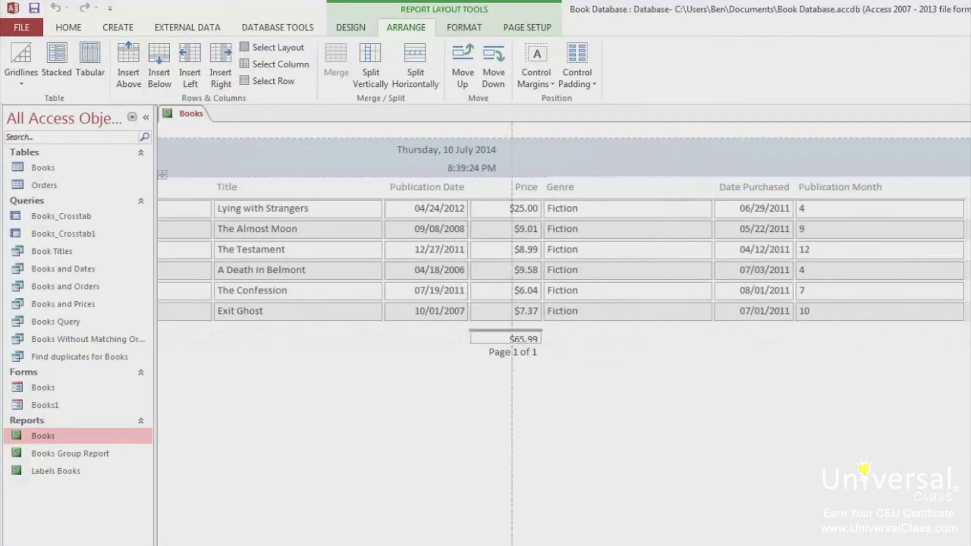
click(839, 311)
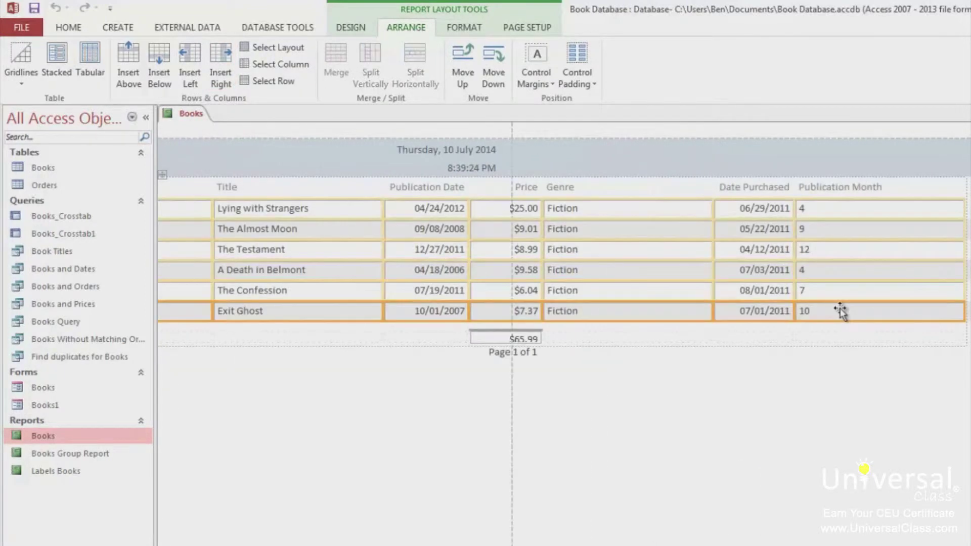
click(58, 63)
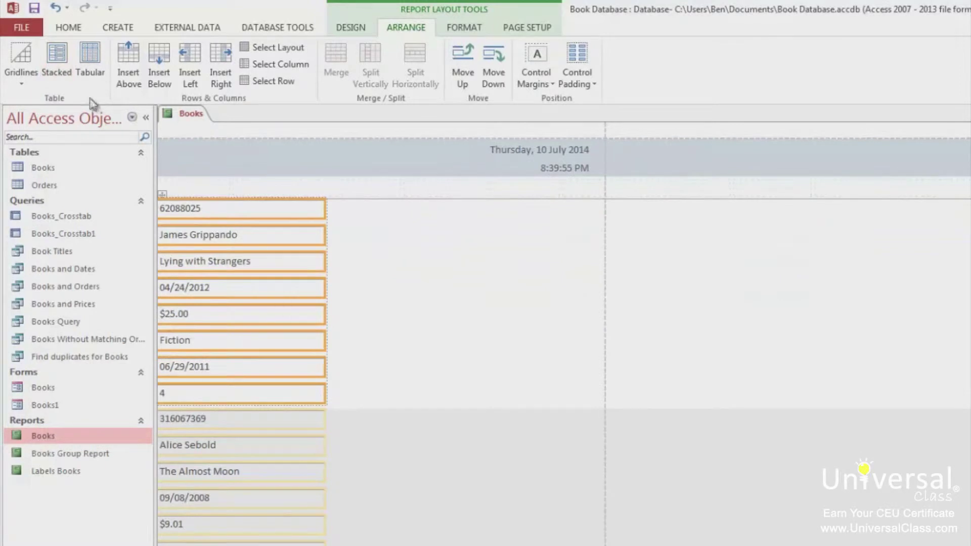
Step: Convert the Books report's fields to a tabular layout and deselect them
click(90, 64)
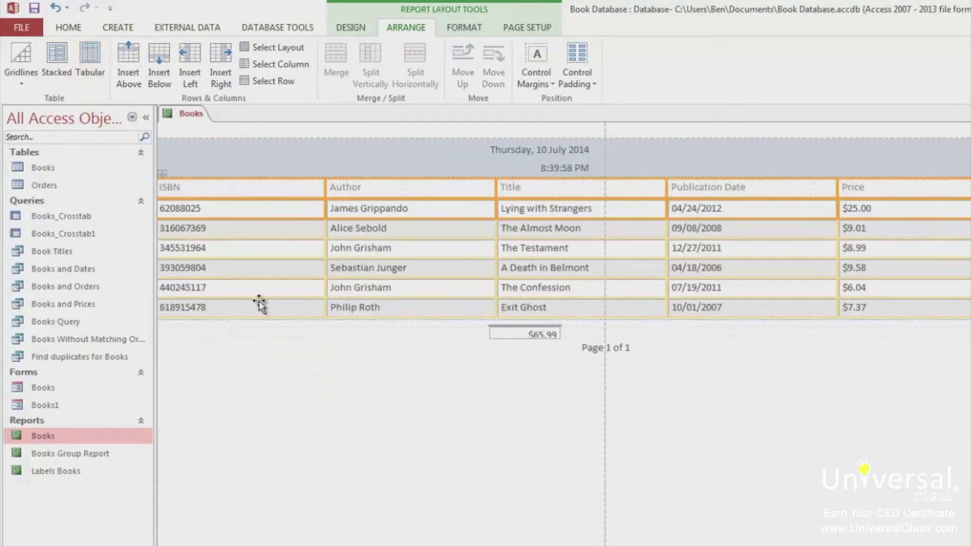
click(282, 408)
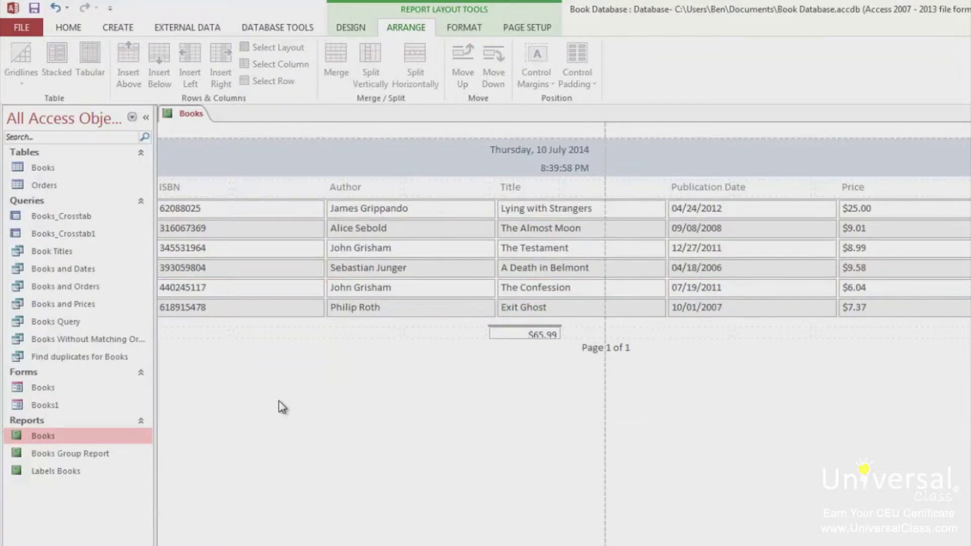
key(Tab)
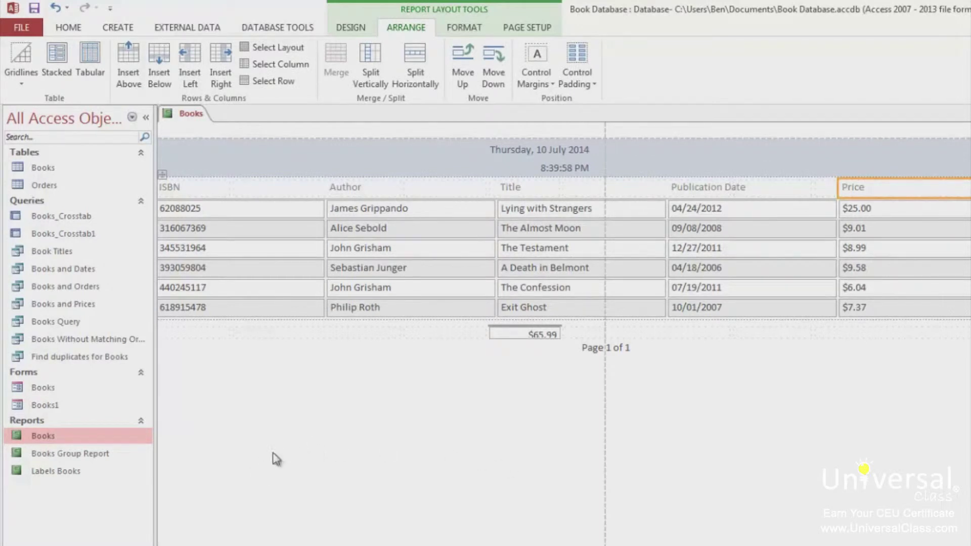
Step: Open the Books Group Report and switch it to Layout View
double_click(71, 454)
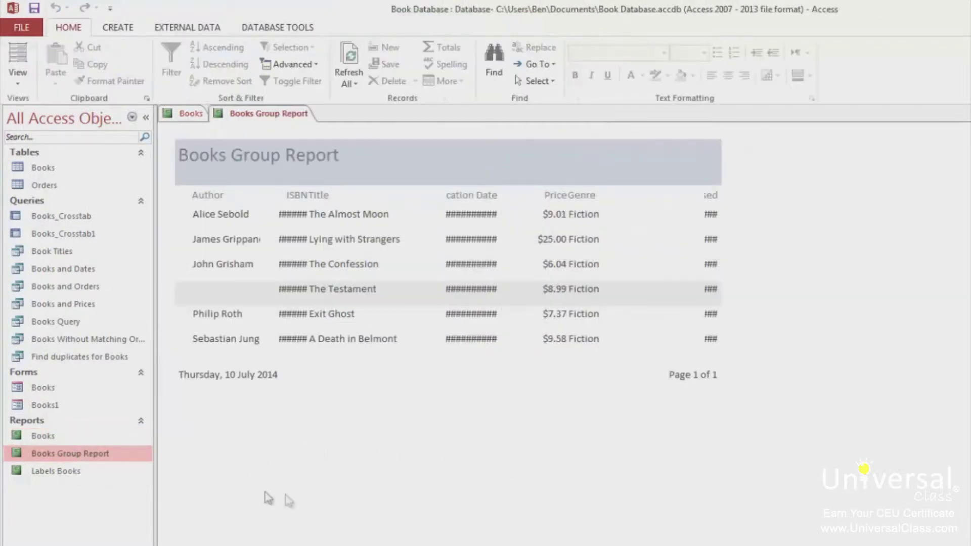
click(18, 85)
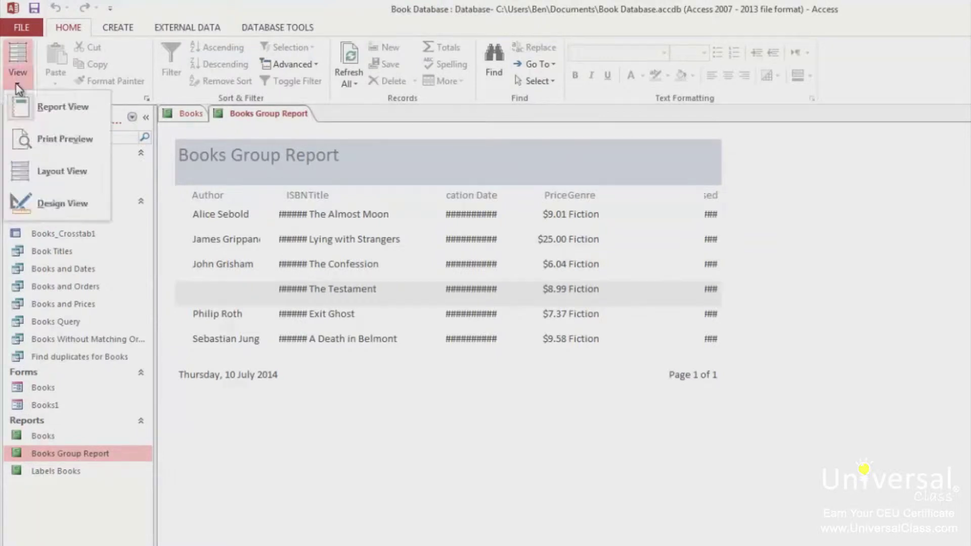
click(65, 171)
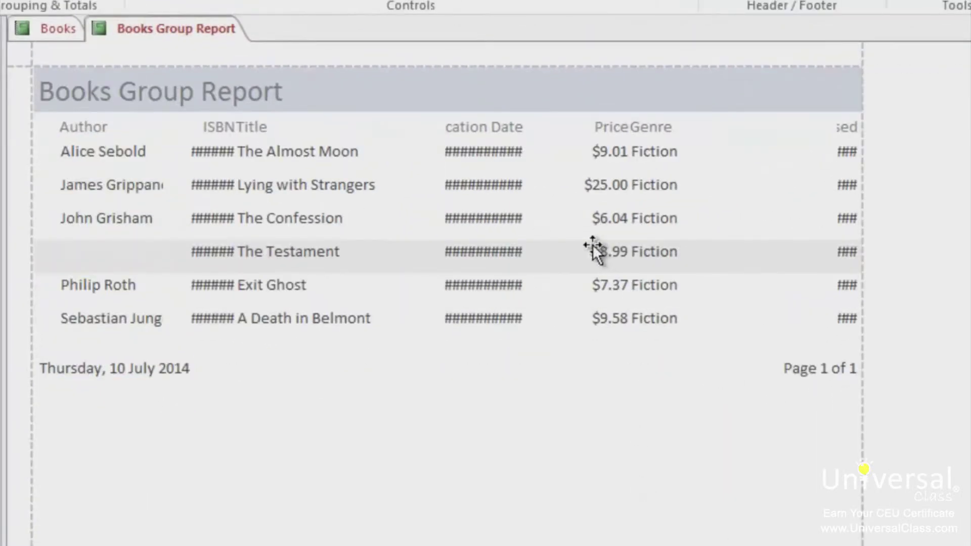
Step: Move the Price column with its heading between the Title and Publication Date columns
click(595, 152)
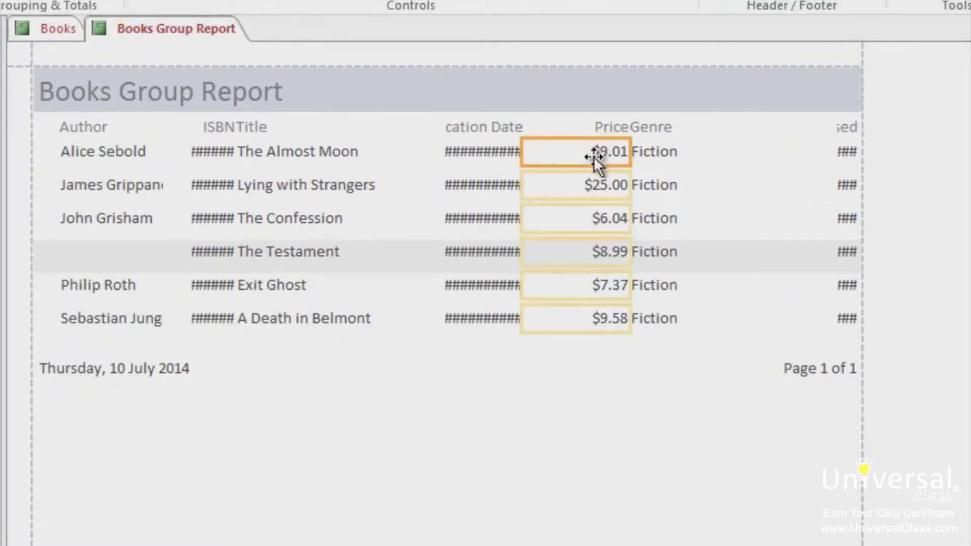
ctrl+click(595, 127)
drag(596, 132, 440, 128)
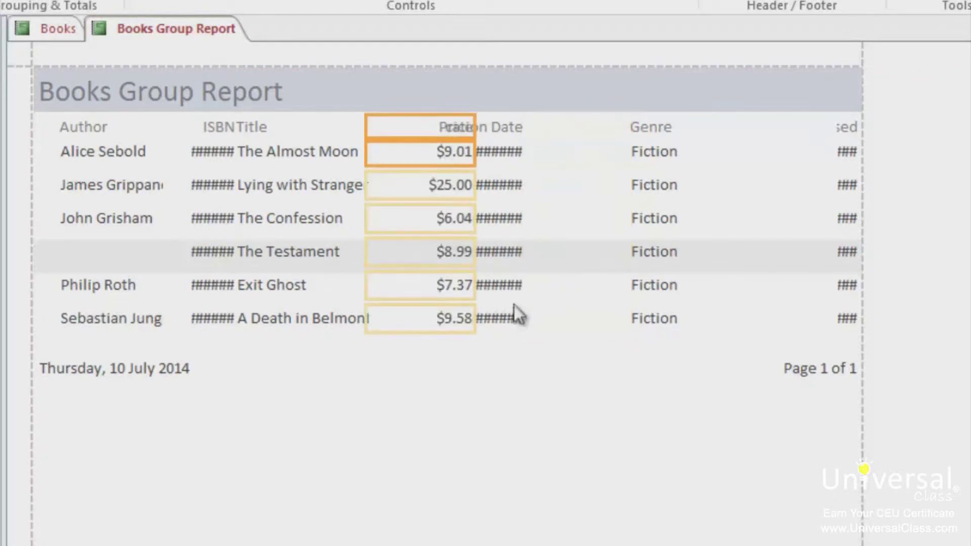
click(420, 124)
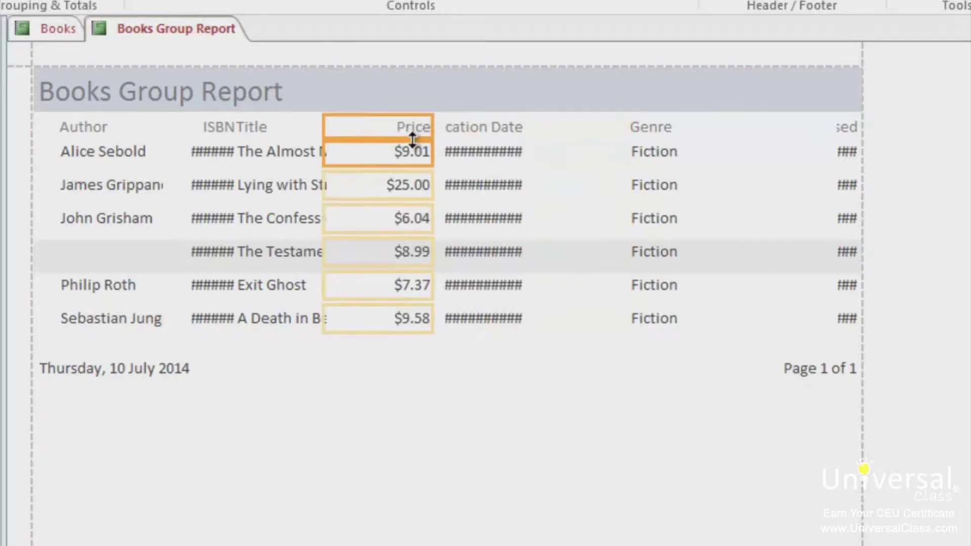
click(493, 131)
click(375, 134)
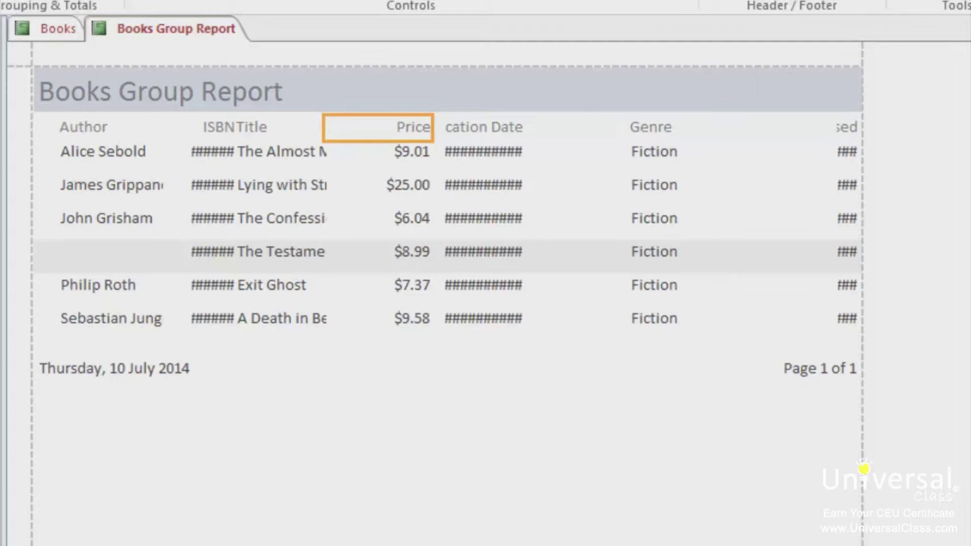
click(618, 432)
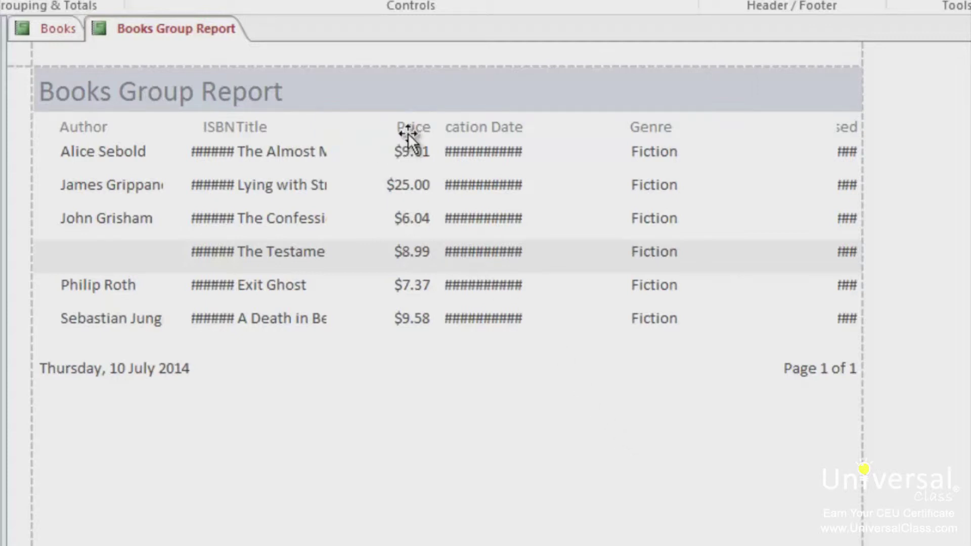
Step: Narrow the Price value boxes from their left edge so they overlap less of the book titles
click(412, 165)
click(411, 155)
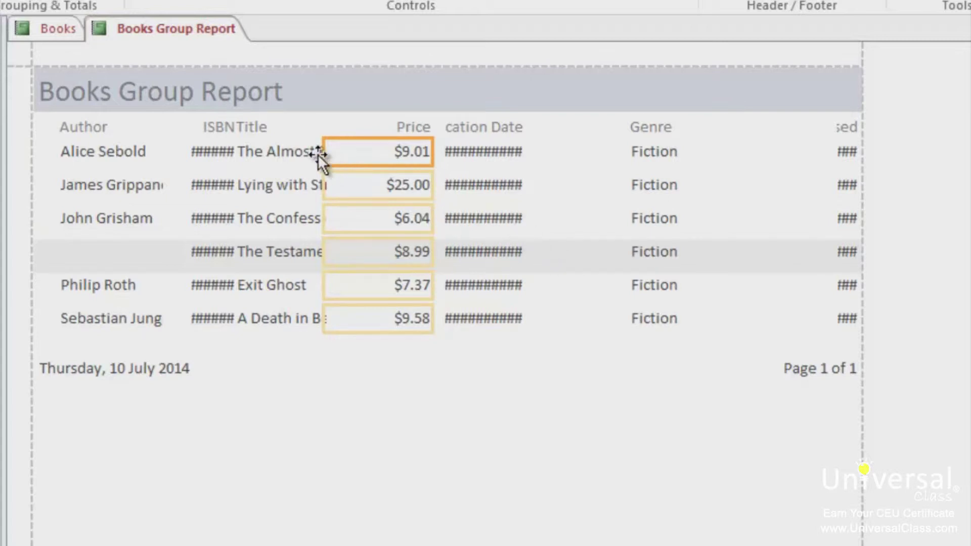
drag(322, 154, 365, 151)
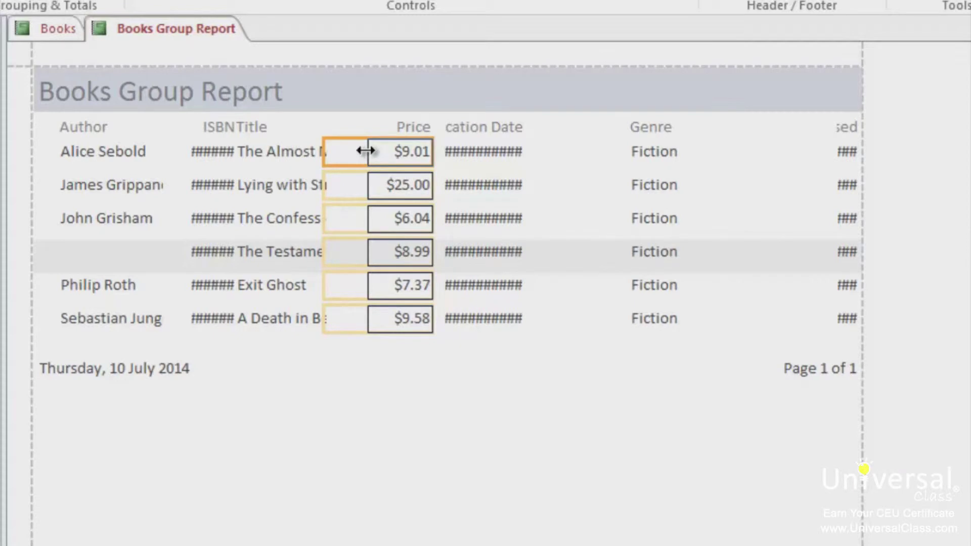
drag(365, 150, 365, 150)
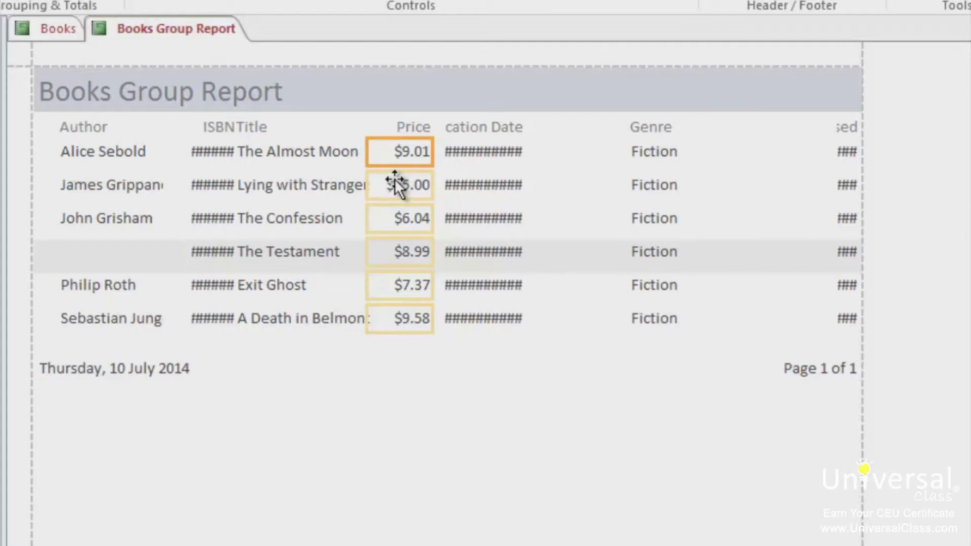
Step: Move the Publication Date values and heading right until they sit directly beside the Genre column
click(491, 150)
shift+click(481, 127)
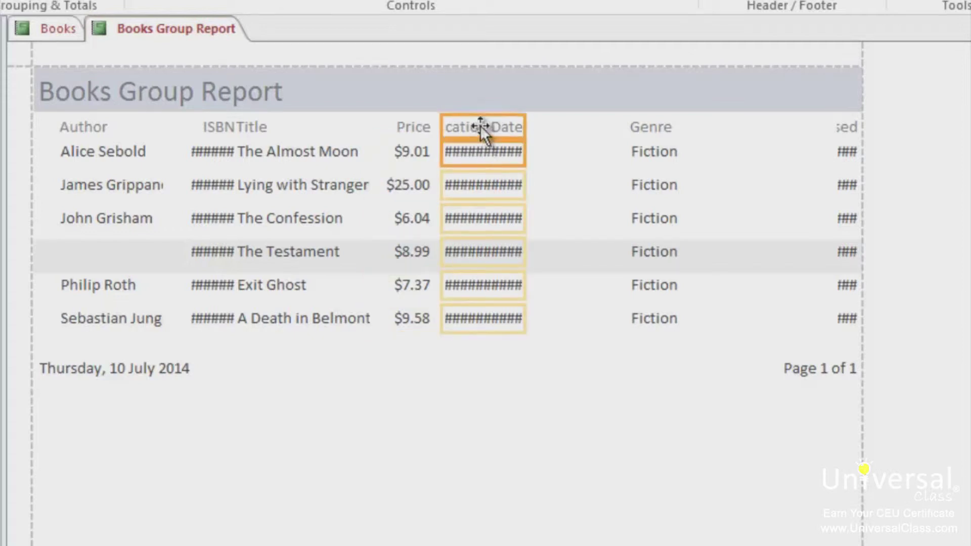
drag(575, 127, 577, 129)
click(495, 369)
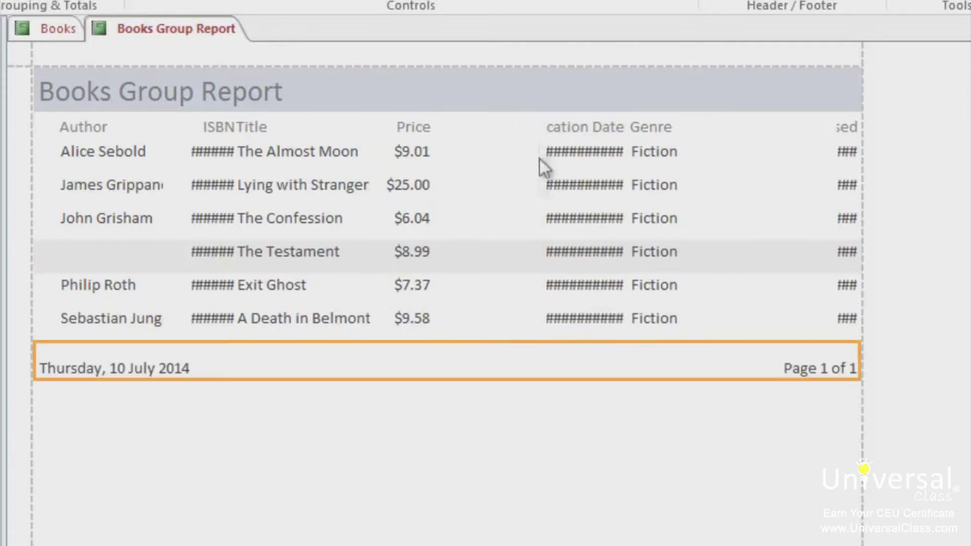
Step: Widen the Publication Date heading and value boxes leftward to fit the full heading and dates
click(540, 126)
drag(545, 125, 468, 124)
click(585, 154)
drag(538, 152, 483, 151)
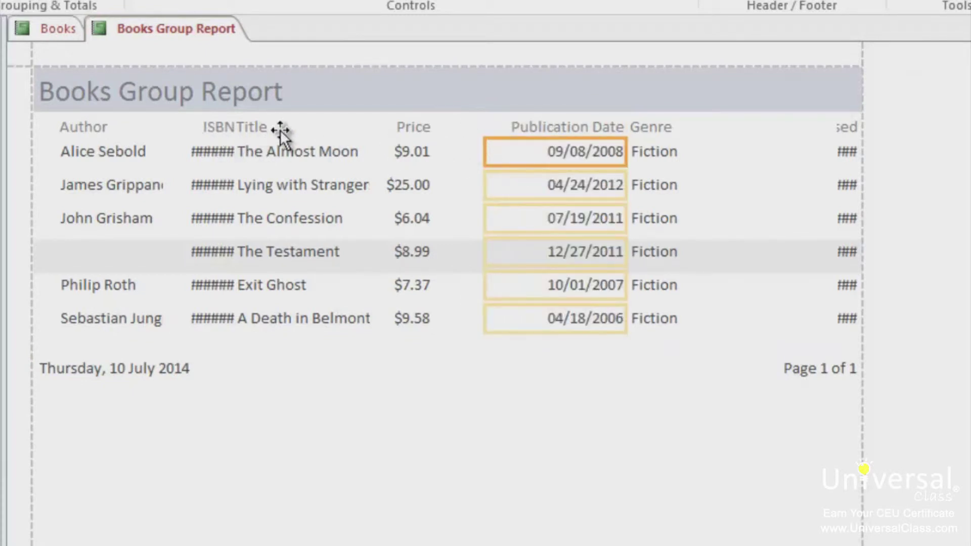
Step: Move the Price heading and values right, close to the Publication Date column
click(427, 131)
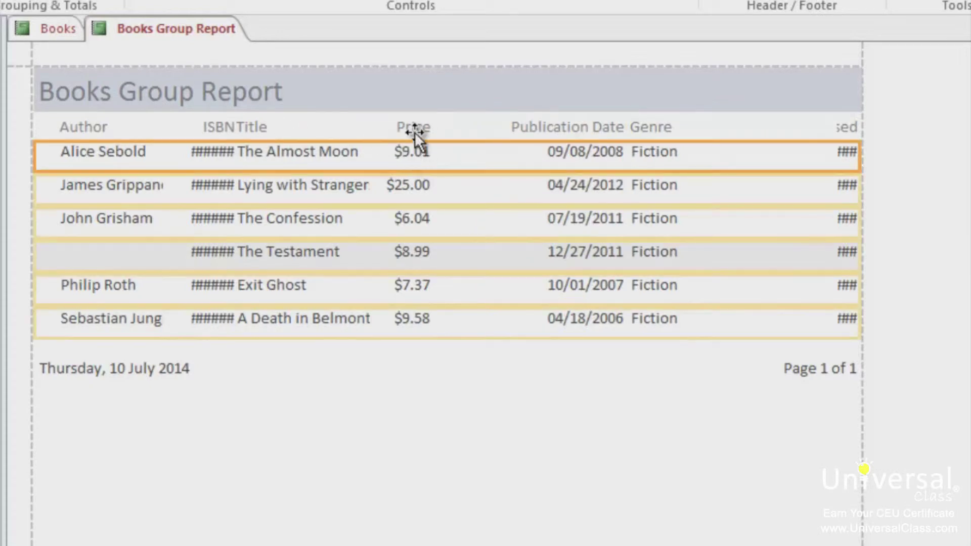
click(416, 287)
click(418, 156)
drag(452, 154, 454, 154)
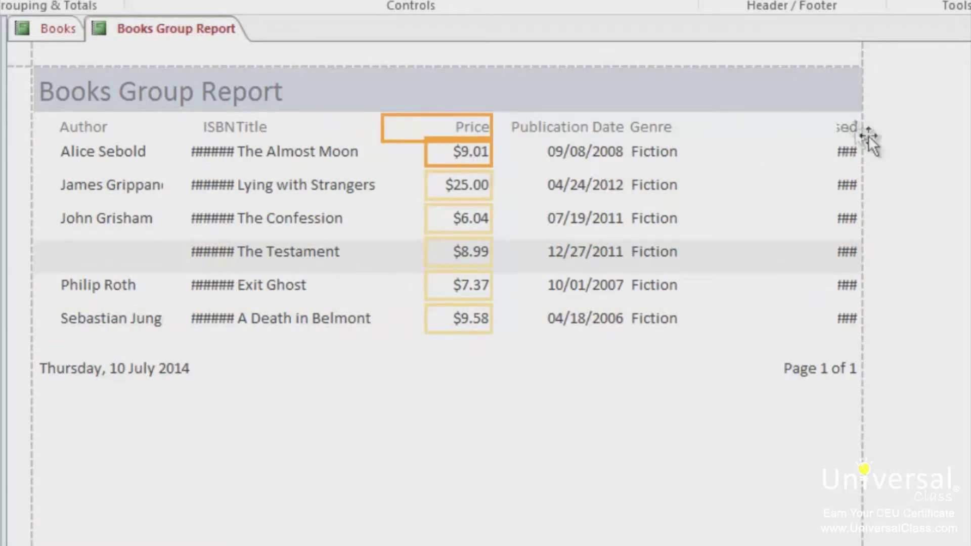
Step: Narrow the Genre heading and value boxes from their right edge to free space before the last column
click(844, 133)
click(683, 133)
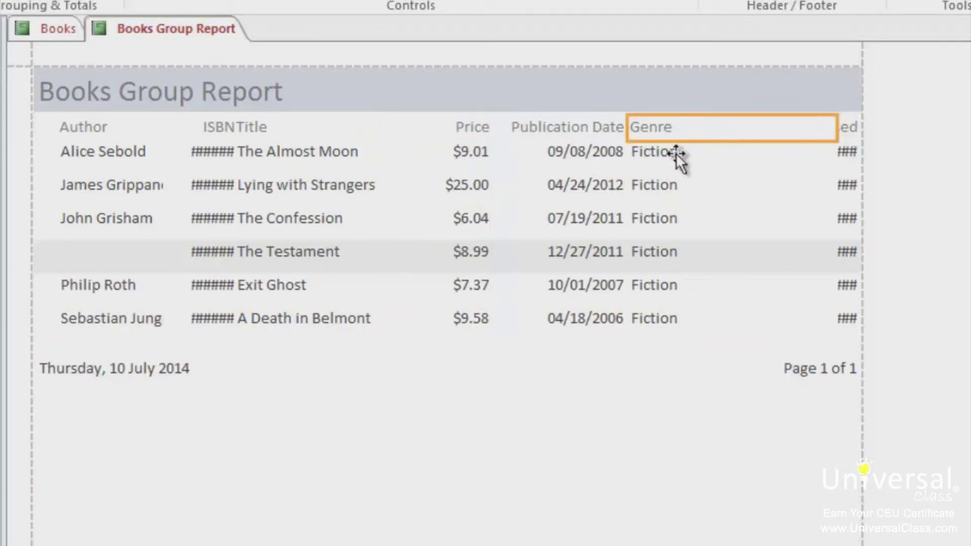
click(829, 161)
drag(832, 152, 714, 151)
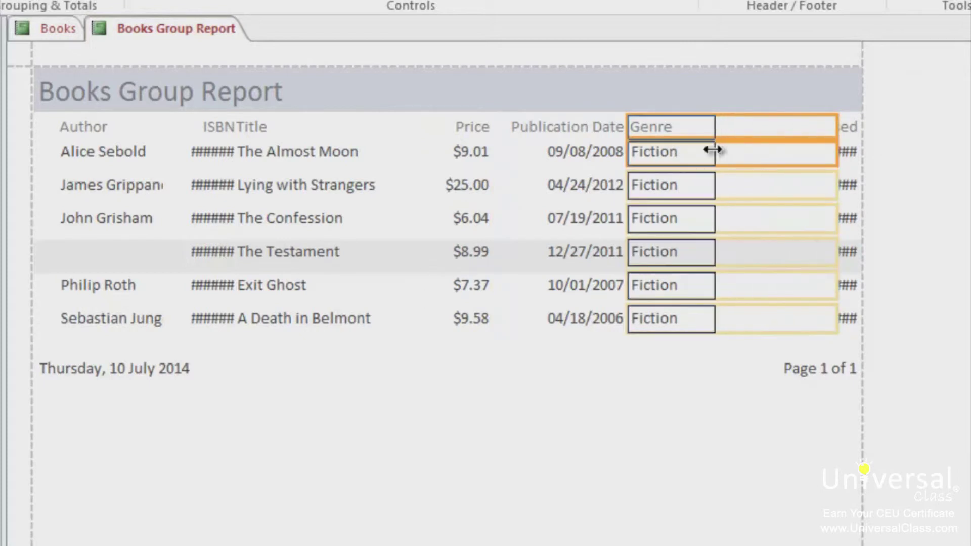
Step: Widen the Date Purchased heading and values leftward to fit the full heading and dates
click(848, 132)
click(851, 153)
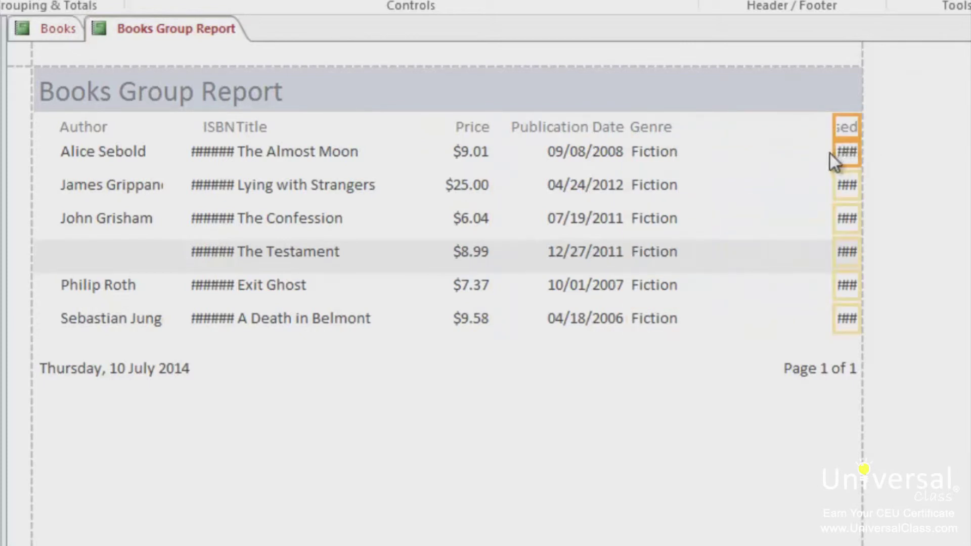
drag(834, 151, 732, 152)
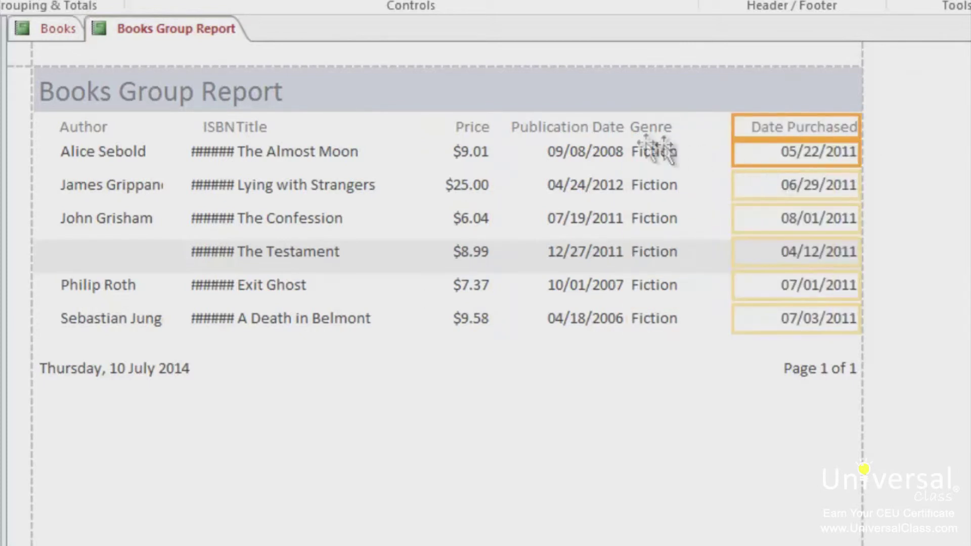
Step: Move the Title, Price, Publication Date and Genre columns together to the right, up to Date Purchased
click(465, 127)
drag(275, 126, 652, 129)
drag(326, 162, 462, 151)
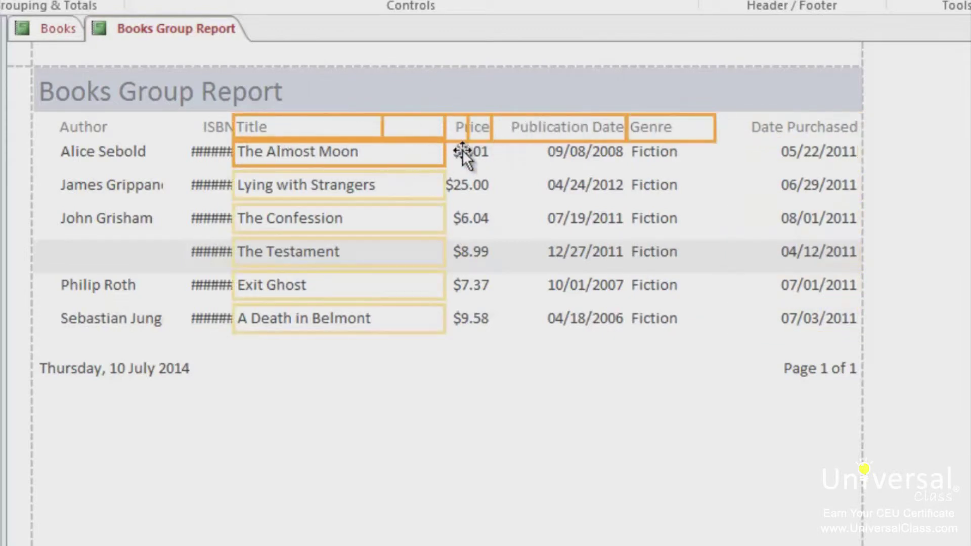
drag(563, 157, 698, 126)
click(559, 434)
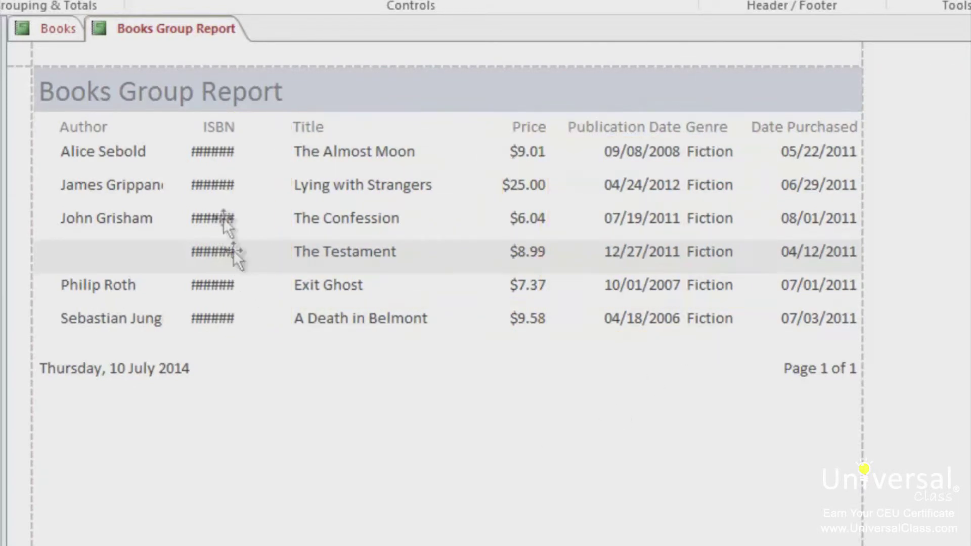
Step: Widen the ISBN value boxes rightward to fit the full numbers
click(210, 184)
drag(235, 181, 286, 183)
click(362, 460)
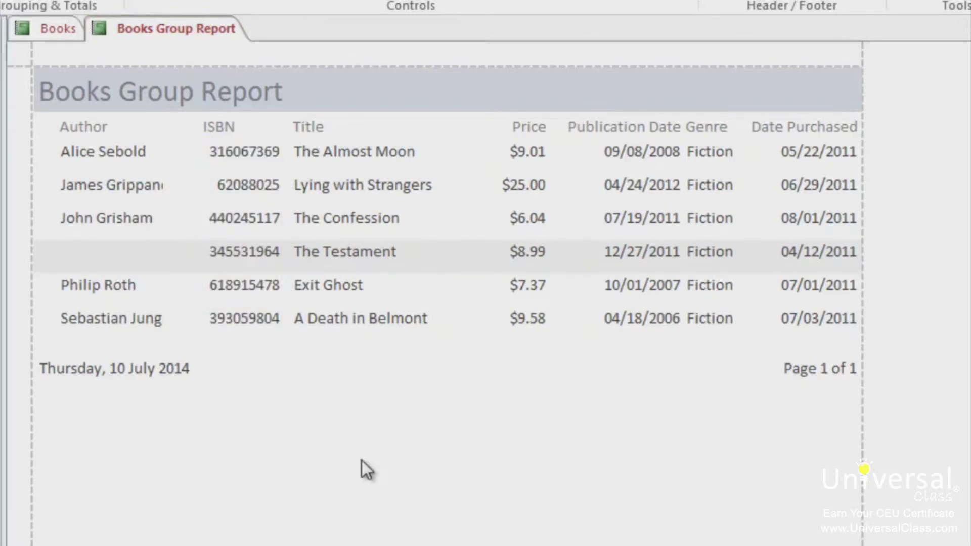
Step: Examine the Title text box's width and height in its properties, keeping the Title values selected
click(362, 183)
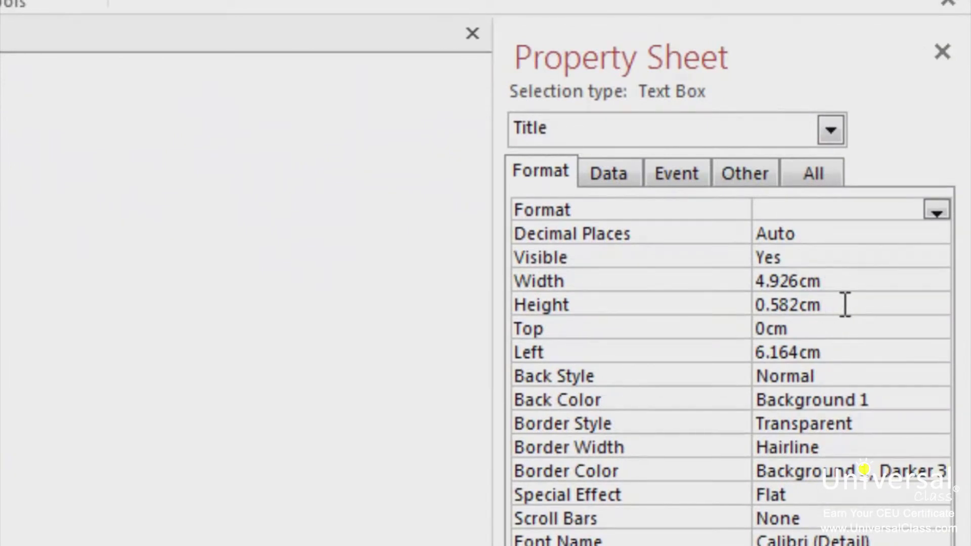
click(847, 305)
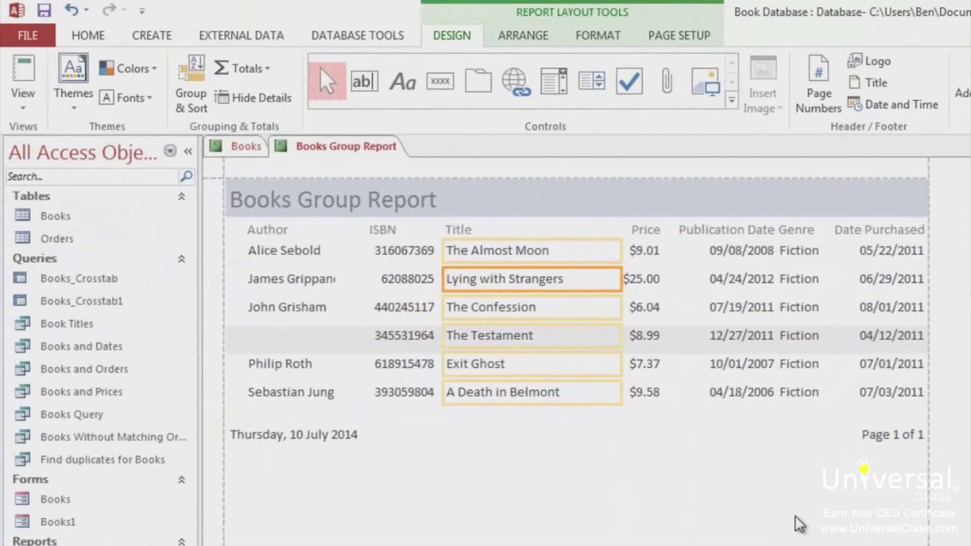
click(511, 251)
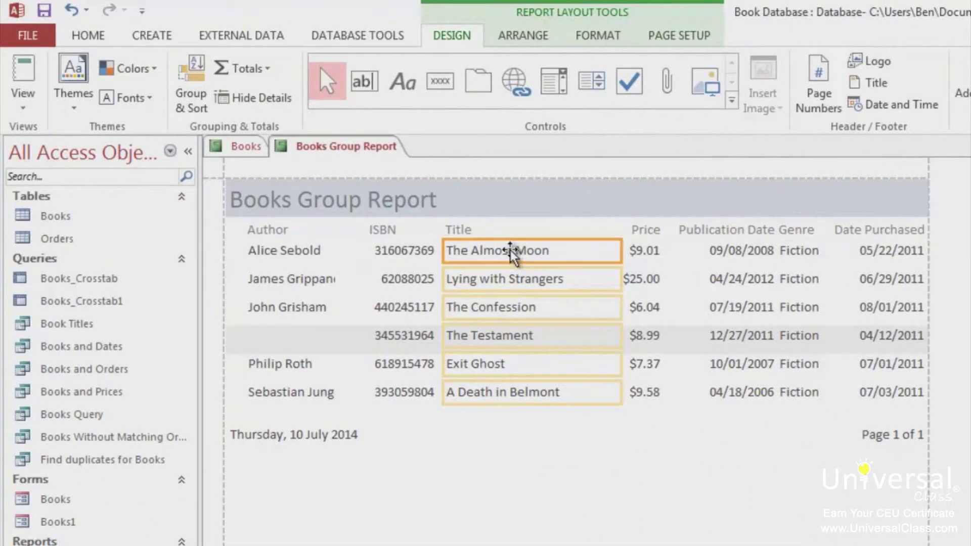
Step: Switch to the Books report and apply both horizontal and vertical gridlines to its Title column
click(535, 40)
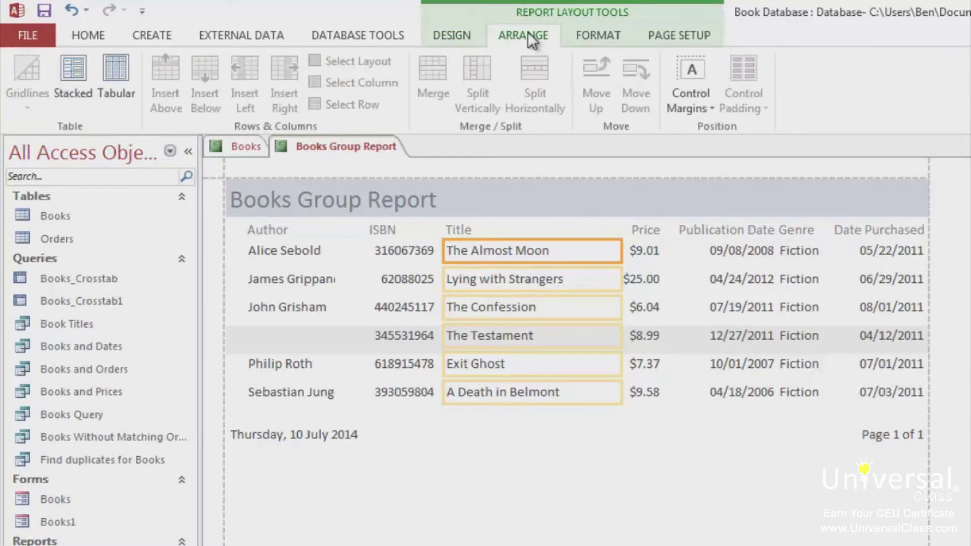
click(478, 229)
click(499, 273)
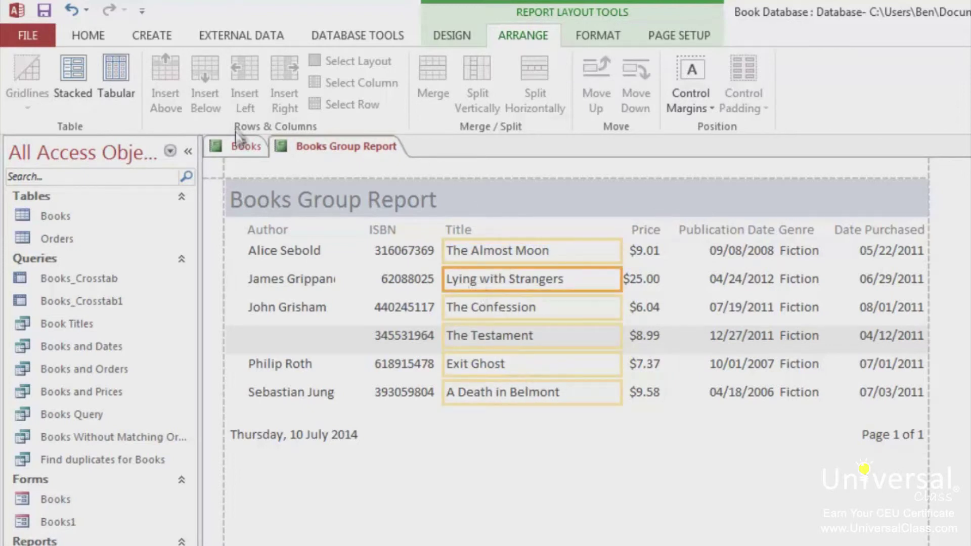
click(236, 147)
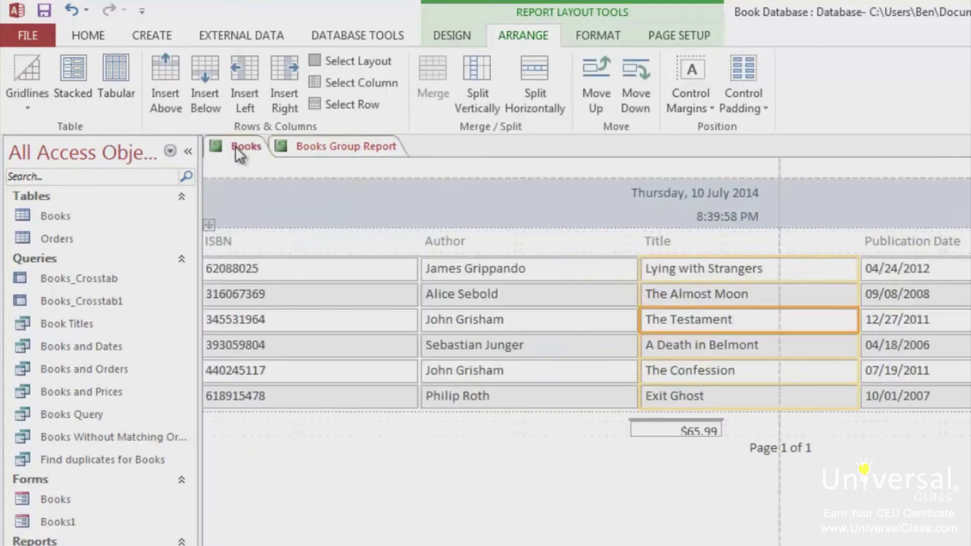
click(33, 106)
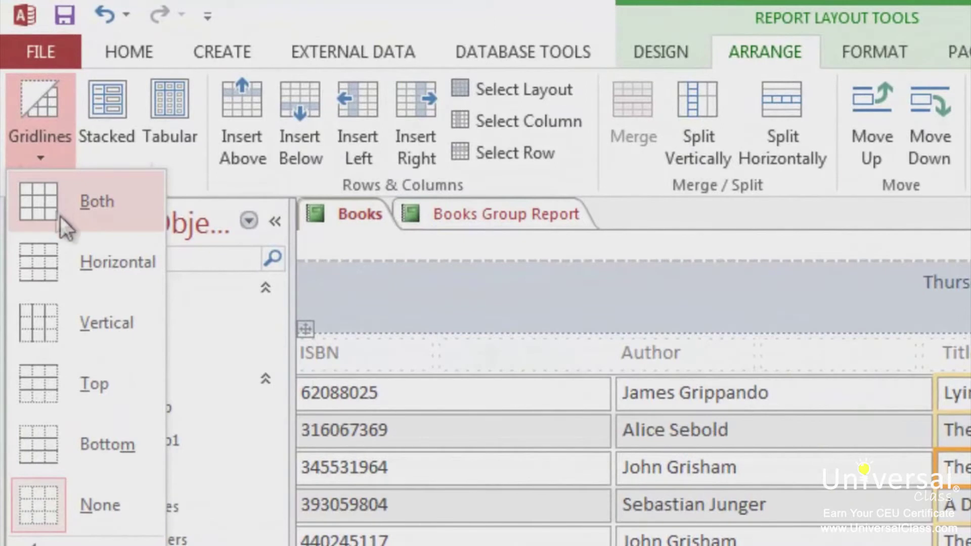
click(122, 201)
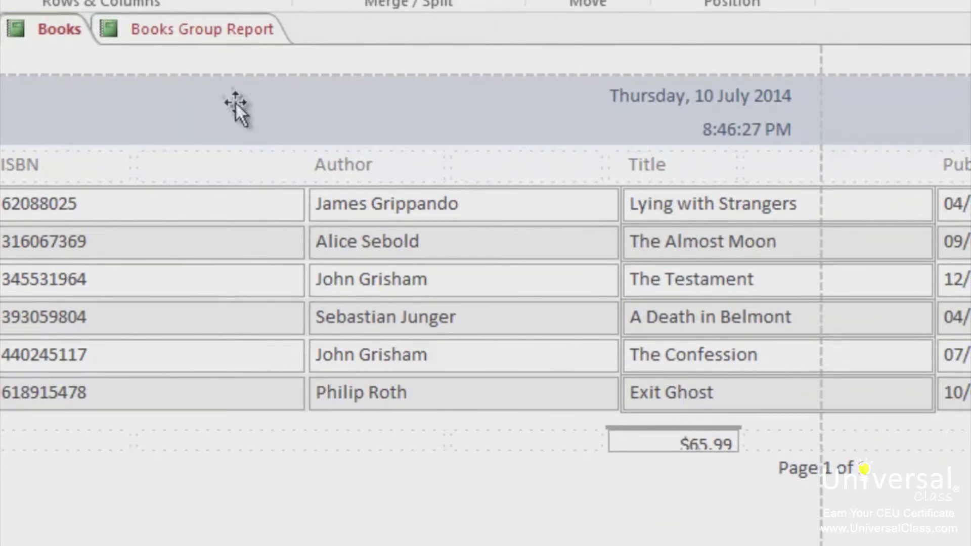
Step: Return to the Books Group Report and set the special effect of the Title values to Raised
click(208, 30)
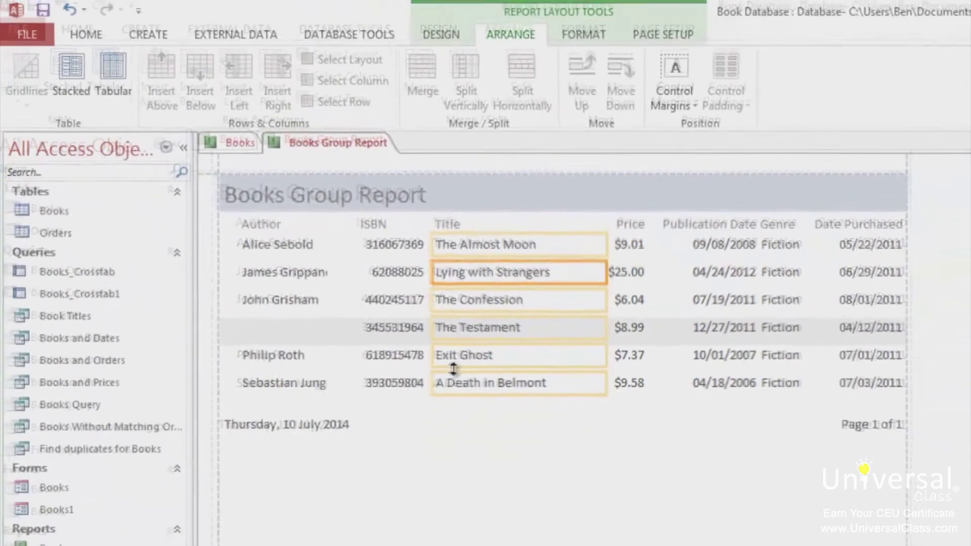
click(468, 259)
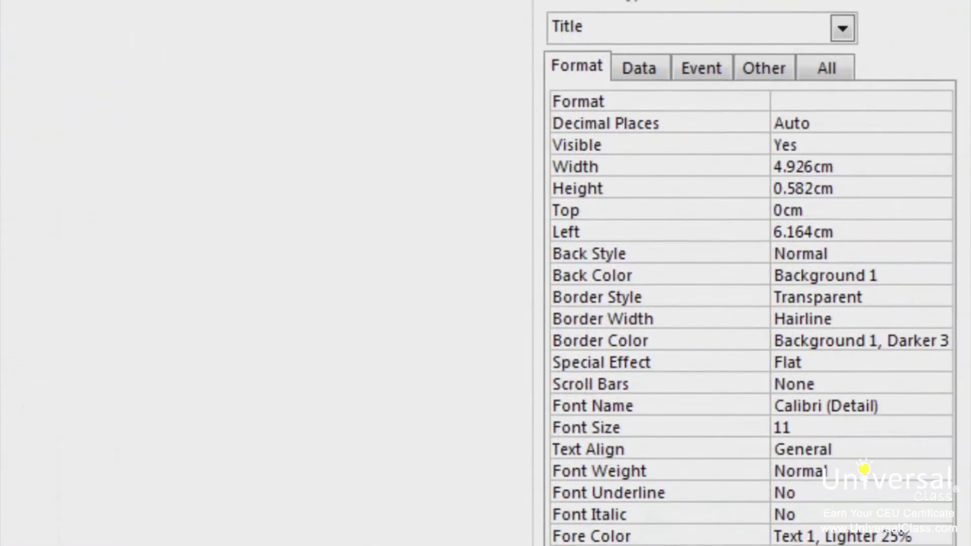
click(869, 386)
click(877, 365)
click(939, 362)
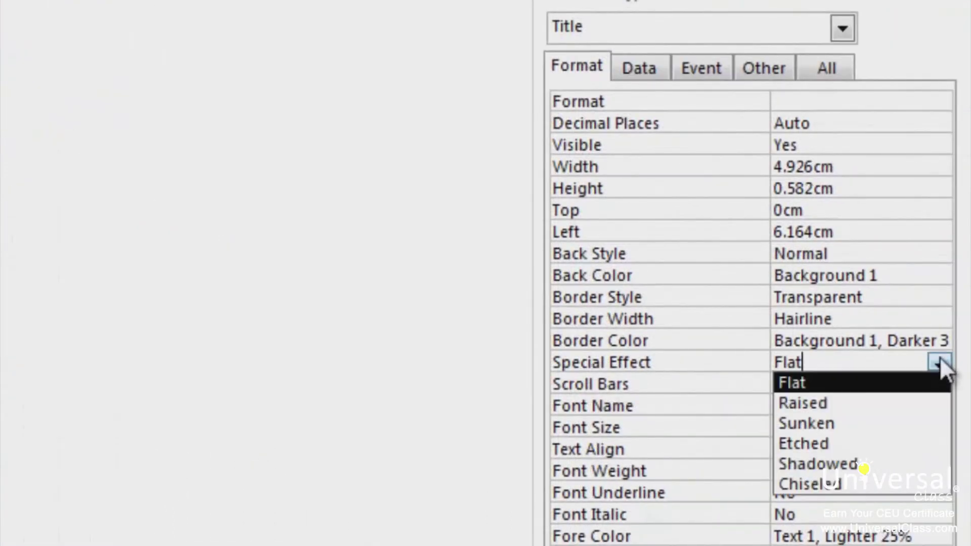
click(858, 402)
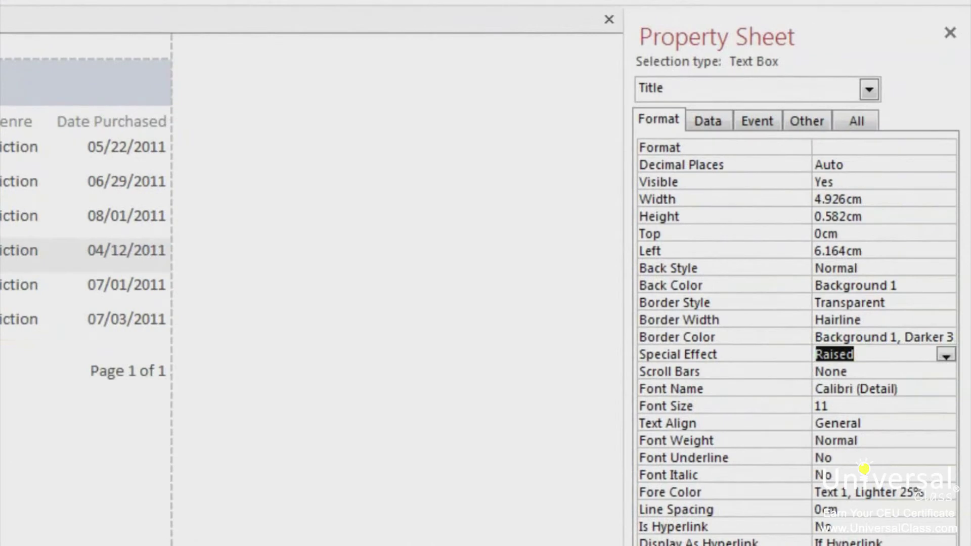
click(946, 355)
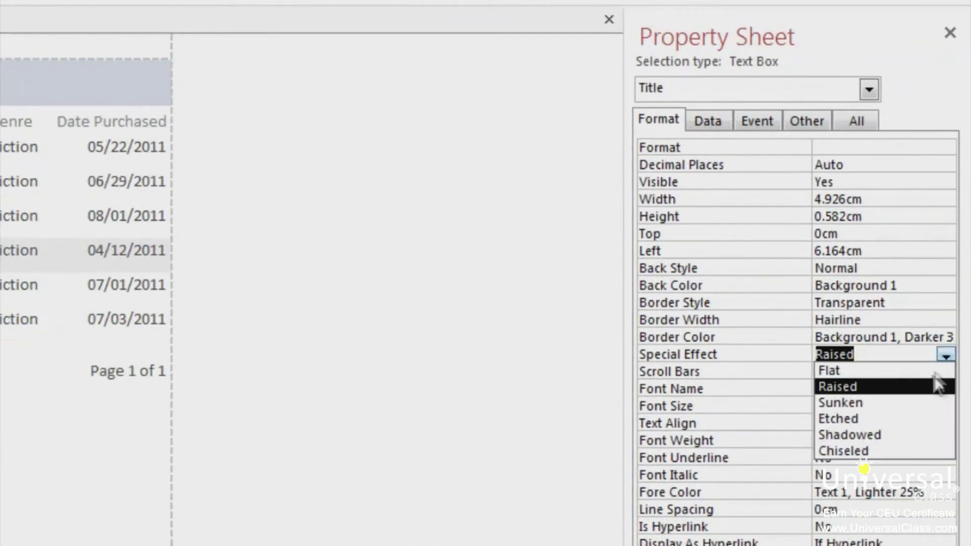
click(5, 521)
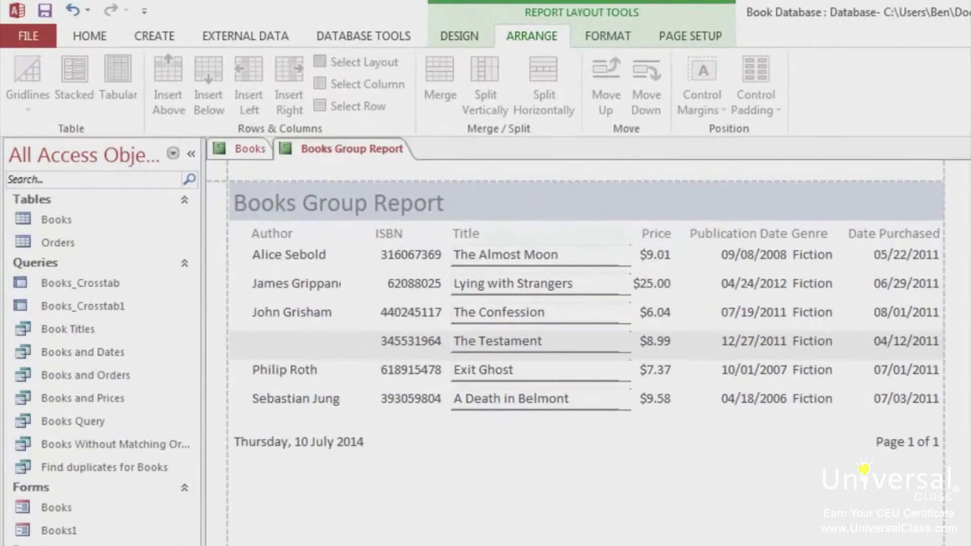
Step: Add a label reading "(Book Number)" to the column heading area of the Books Group Report
click(295, 254)
click(689, 36)
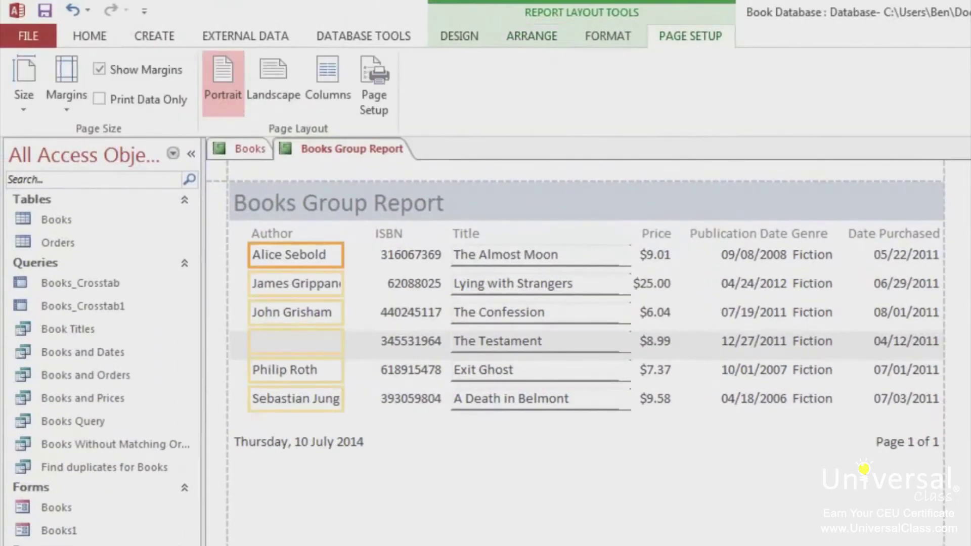
click(457, 37)
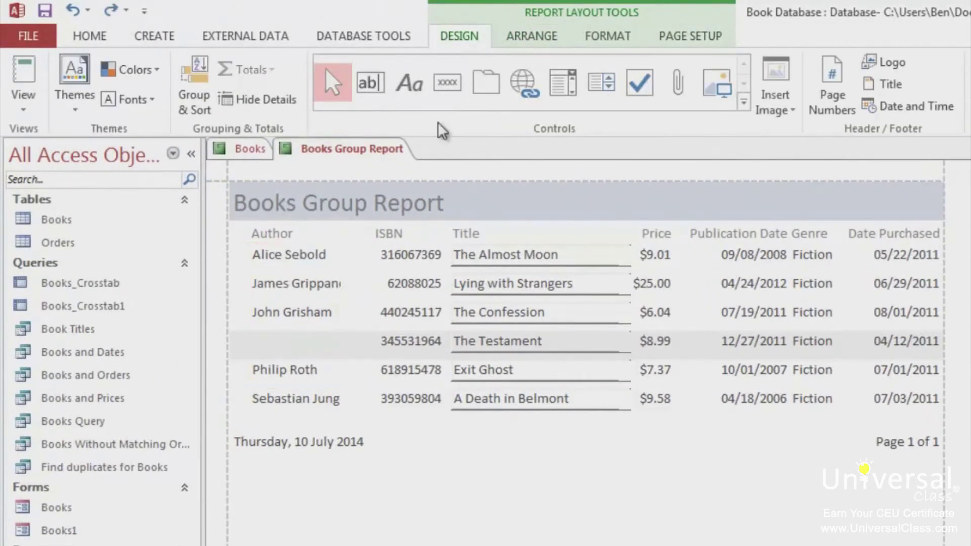
click(420, 96)
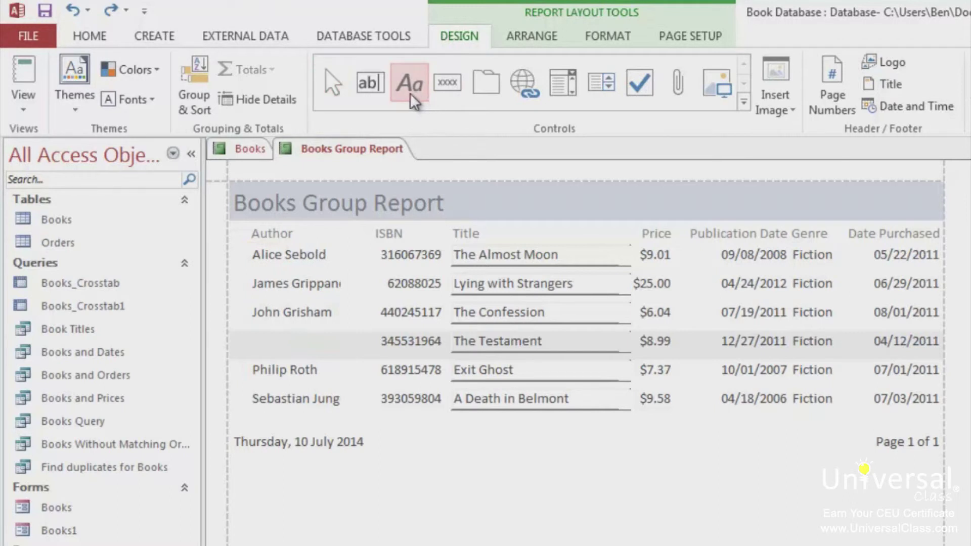
click(323, 242)
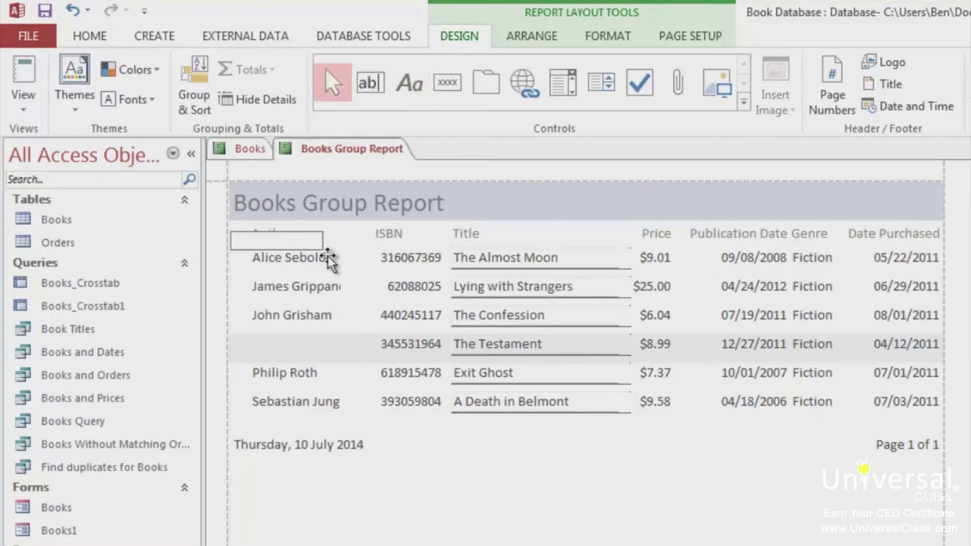
text((Book Number))
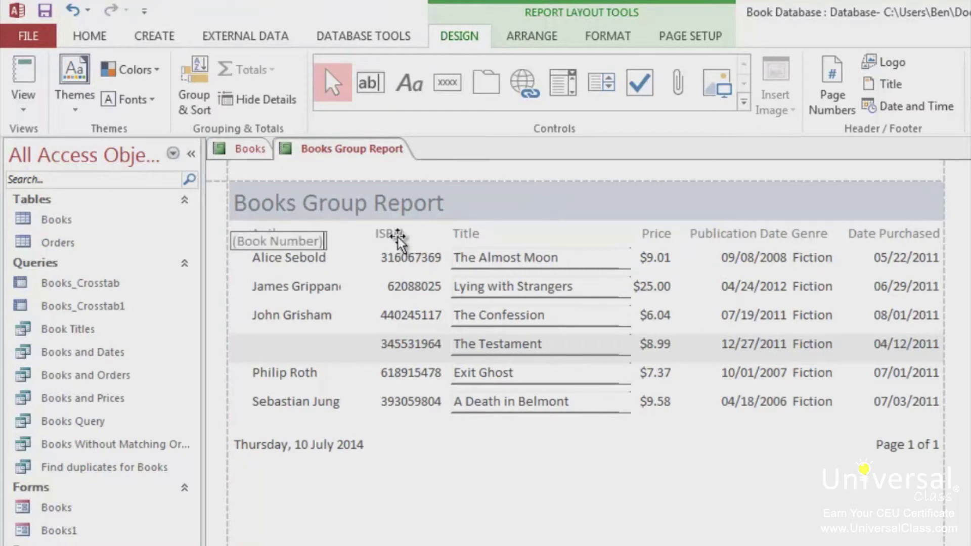
click(392, 205)
Step: Move the "(Book Number)" label directly beneath the ISBN heading
click(260, 242)
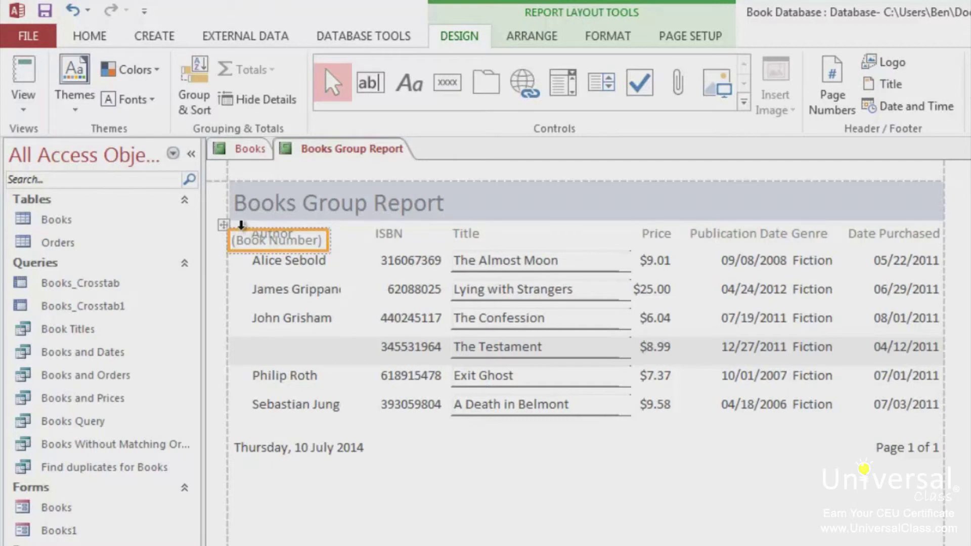
drag(303, 235, 329, 276)
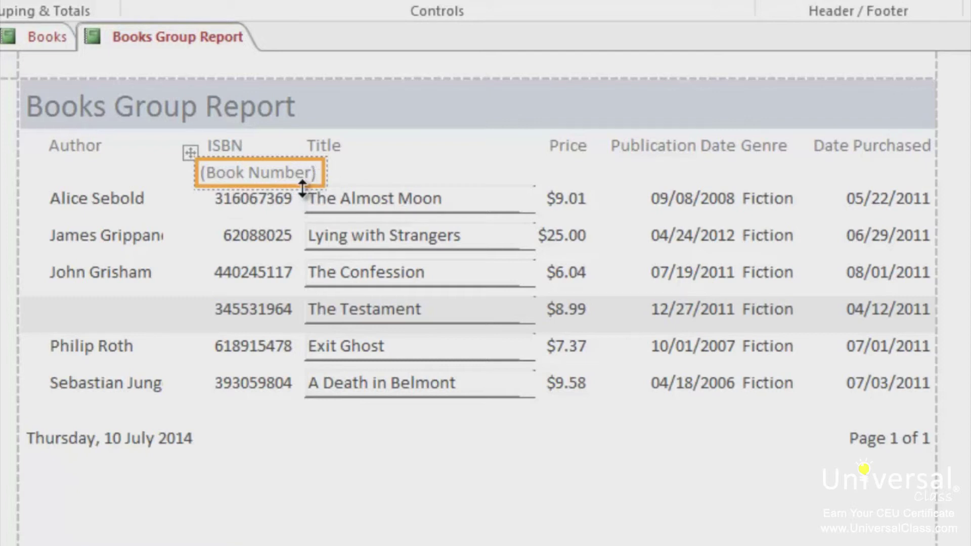
click(475, 177)
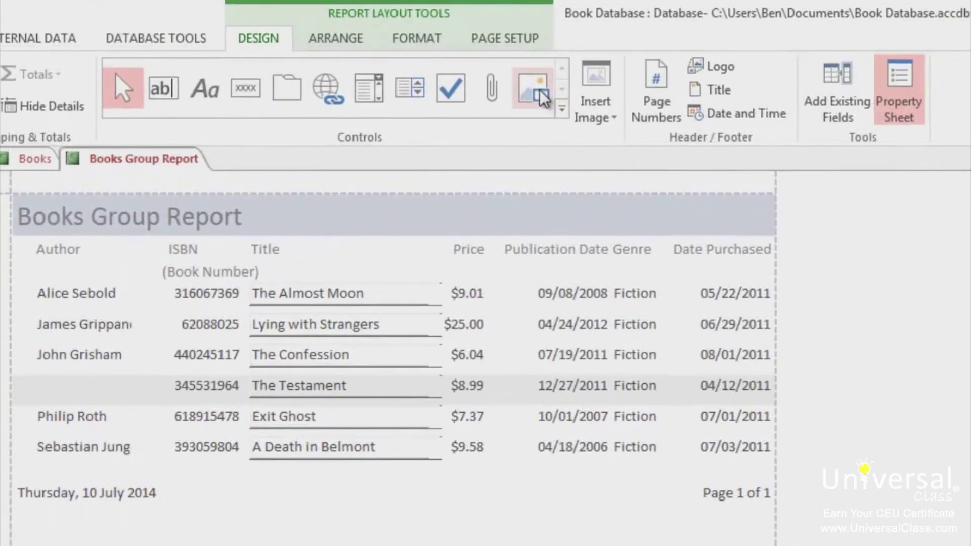
Step: Insert the Weather picture from the Pictures library as an image control in the detail rows and delete it again
click(541, 96)
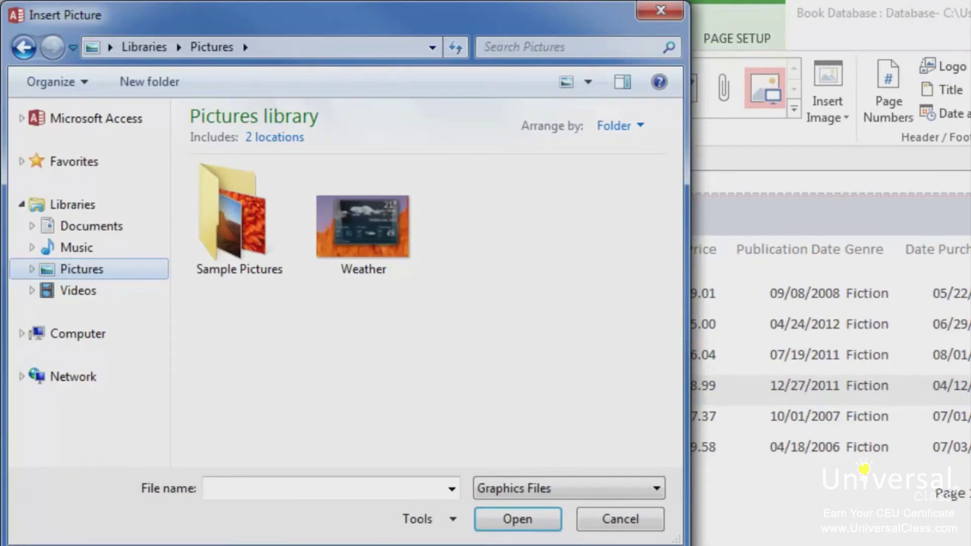
click(373, 222)
click(512, 521)
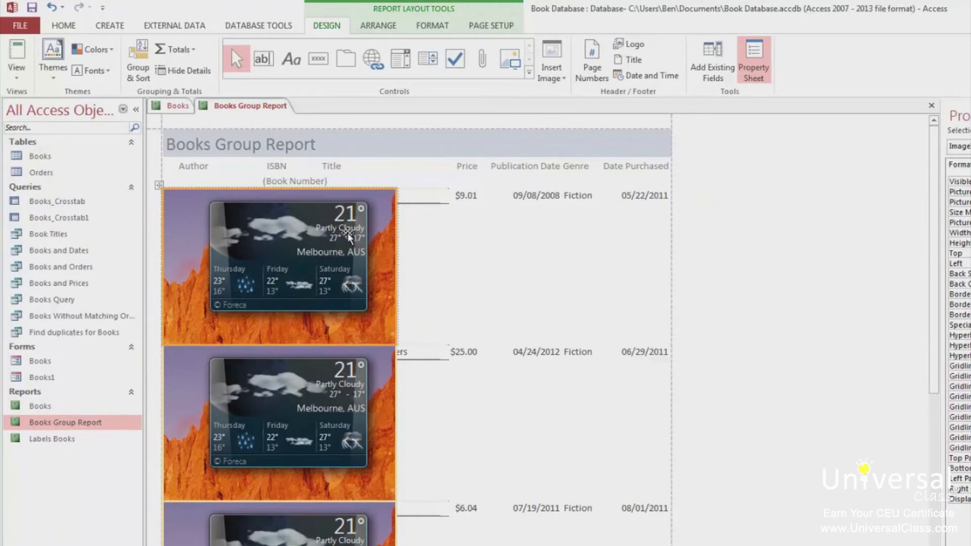
key(Delete)
click(724, 393)
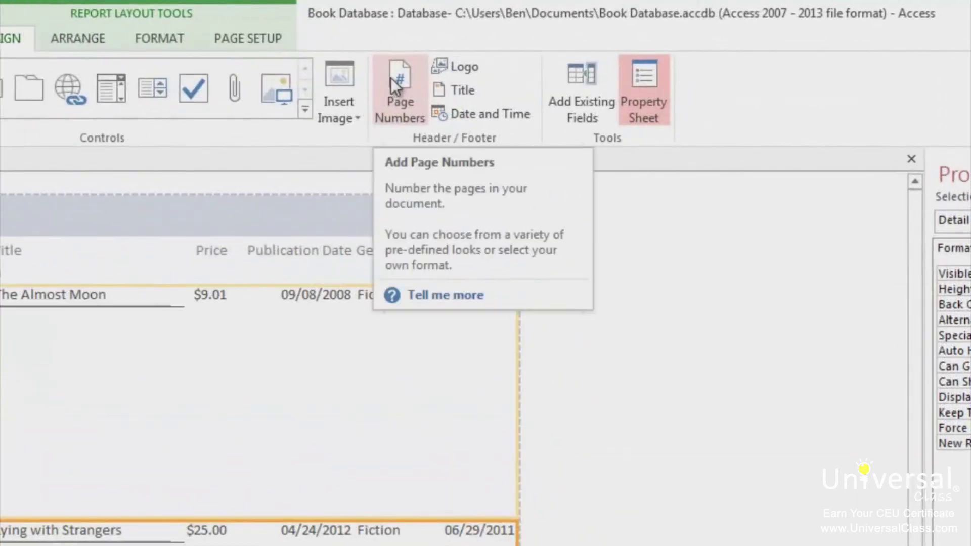
Step: Add page numbers in Page N format, centered at the top of the page and shown on the first page
click(392, 80)
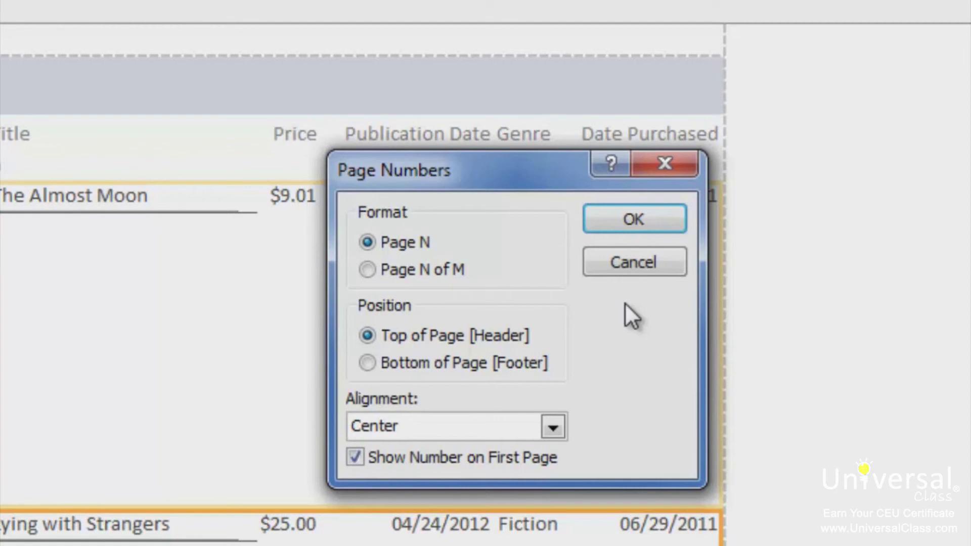
click(496, 428)
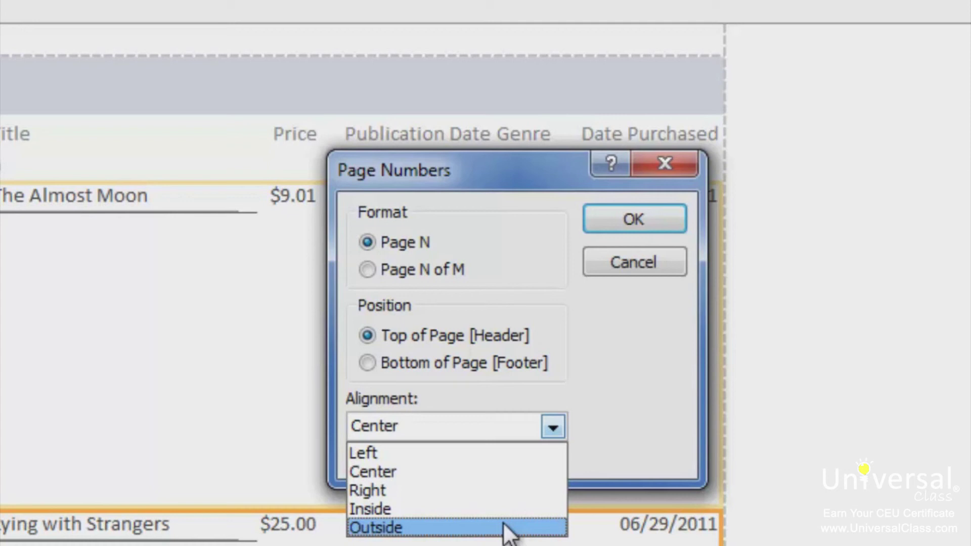
click(619, 374)
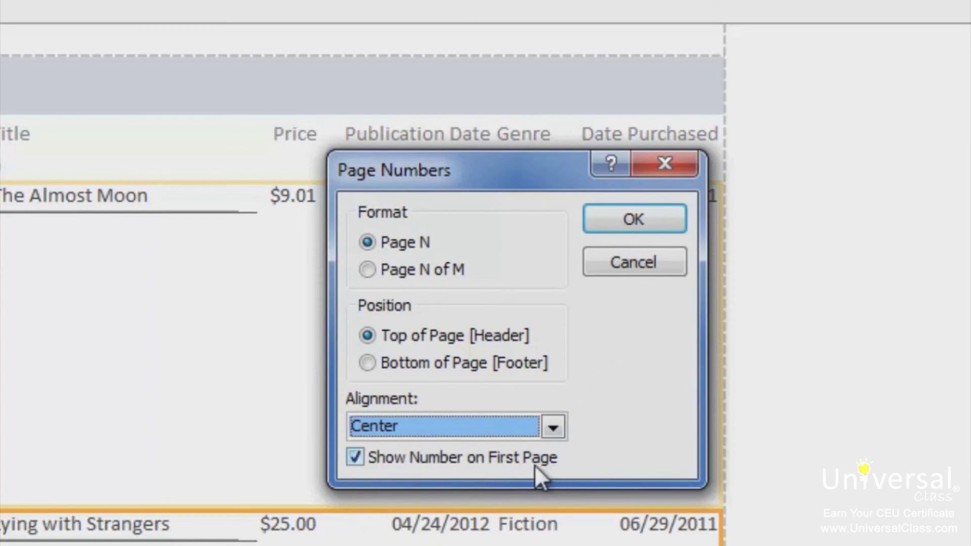
click(660, 223)
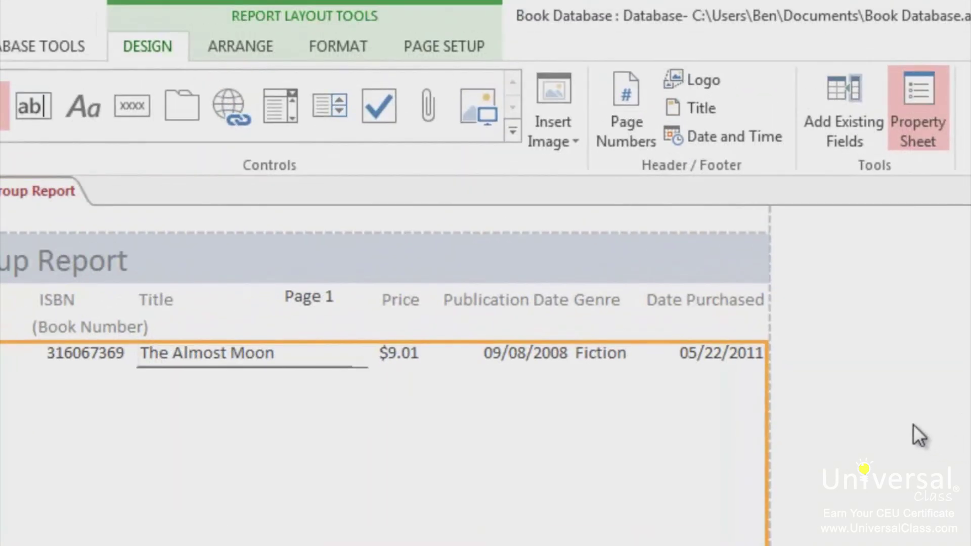
Step: Add the date in long format and the time with seconds to the report header
click(708, 130)
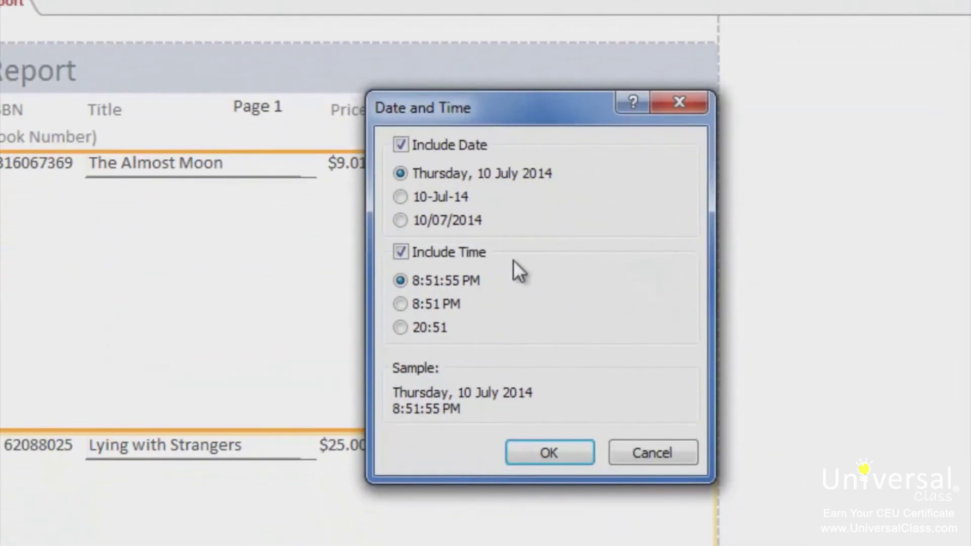
click(559, 459)
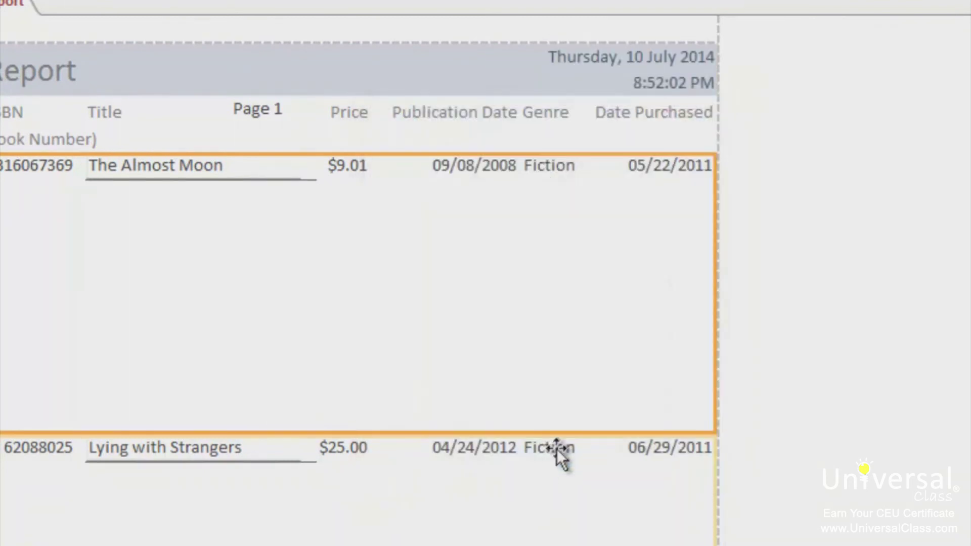